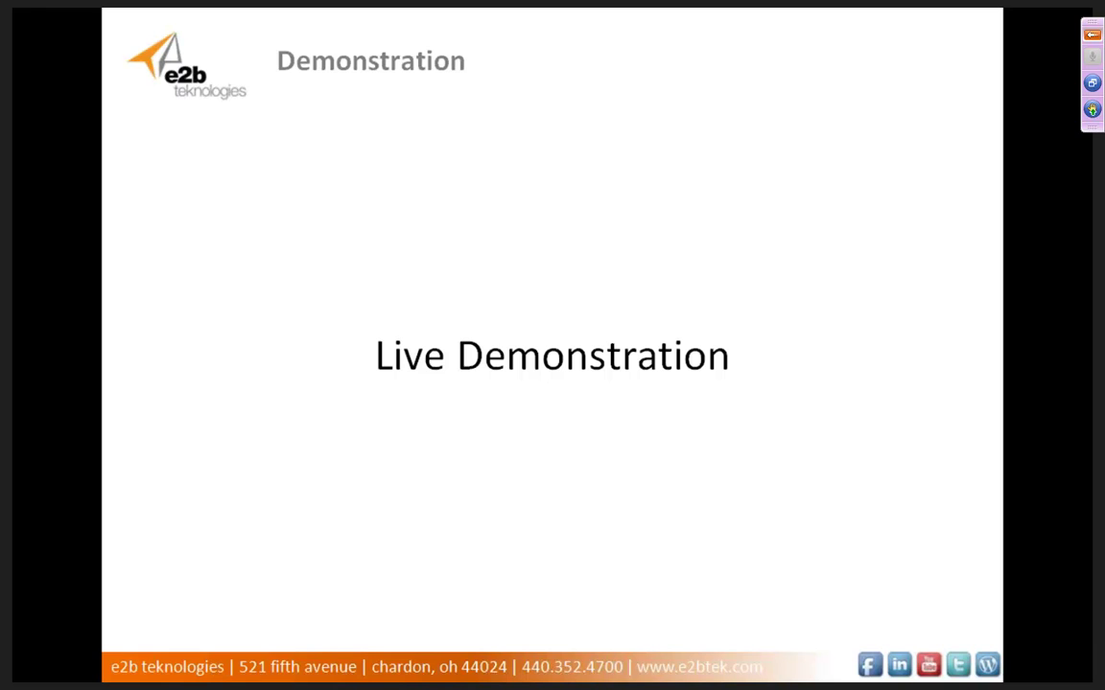
# Switch to the Chrome 'Accounts » SugarCRM' window and review the Search Accounts form filtered by '%practical'.
pyautogui.hotkey('alt', 'Tab')
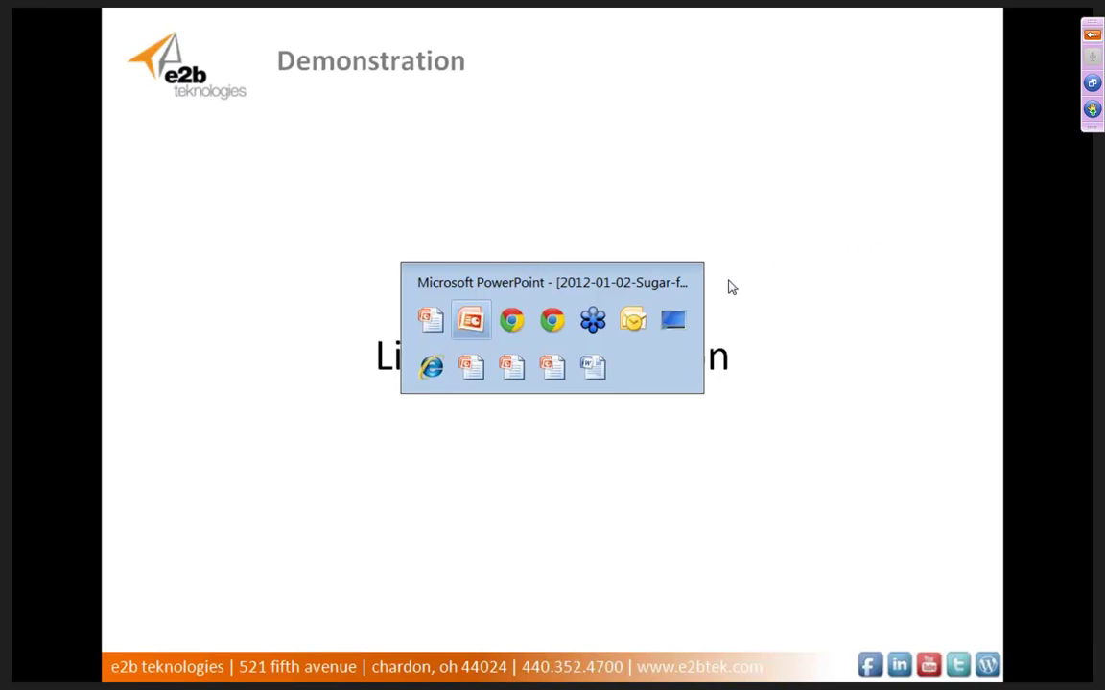
pyautogui.click(513, 323)
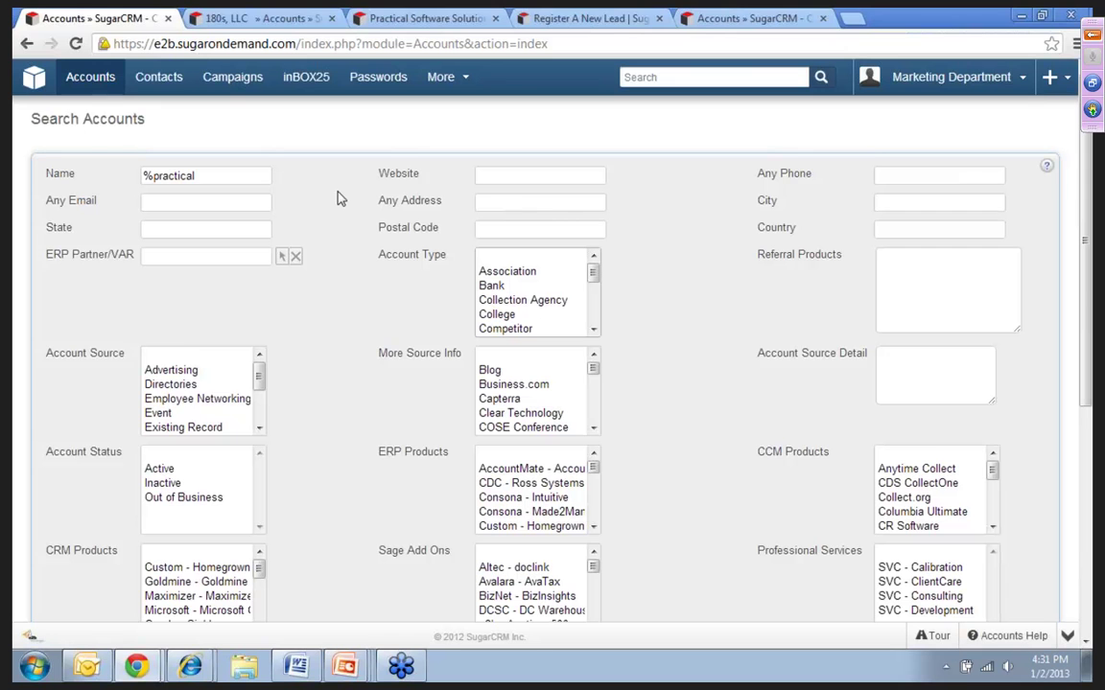
pyautogui.scroll(-1, 338, 198)
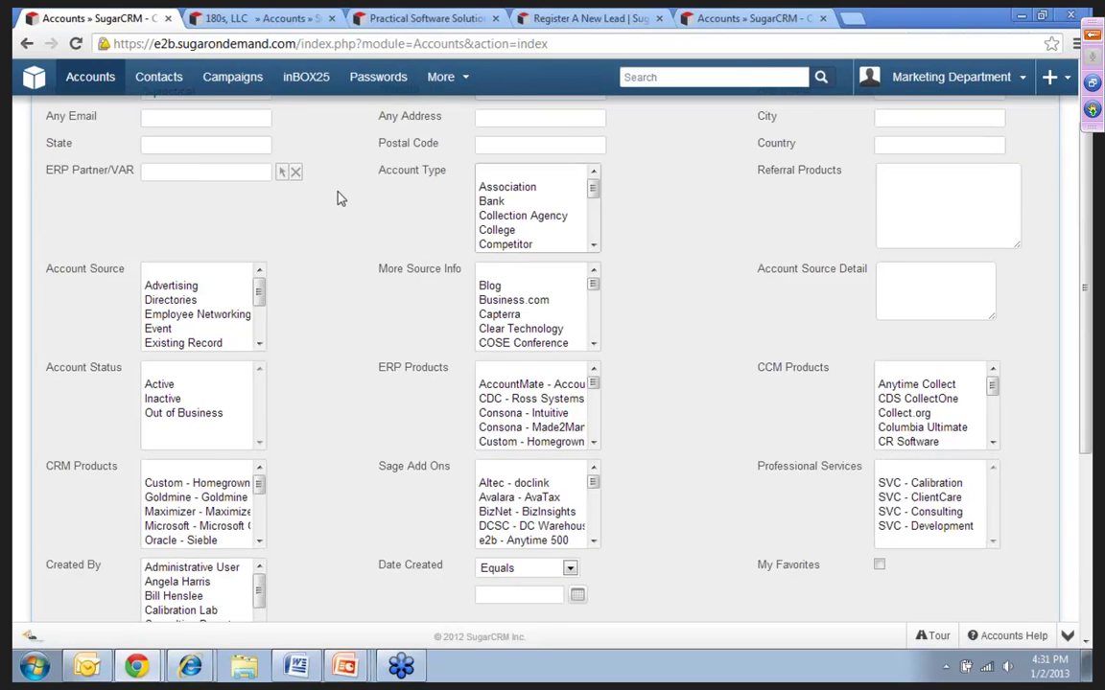
pyautogui.scroll(-4, 338, 198)
pyautogui.scroll(5, 337, 198)
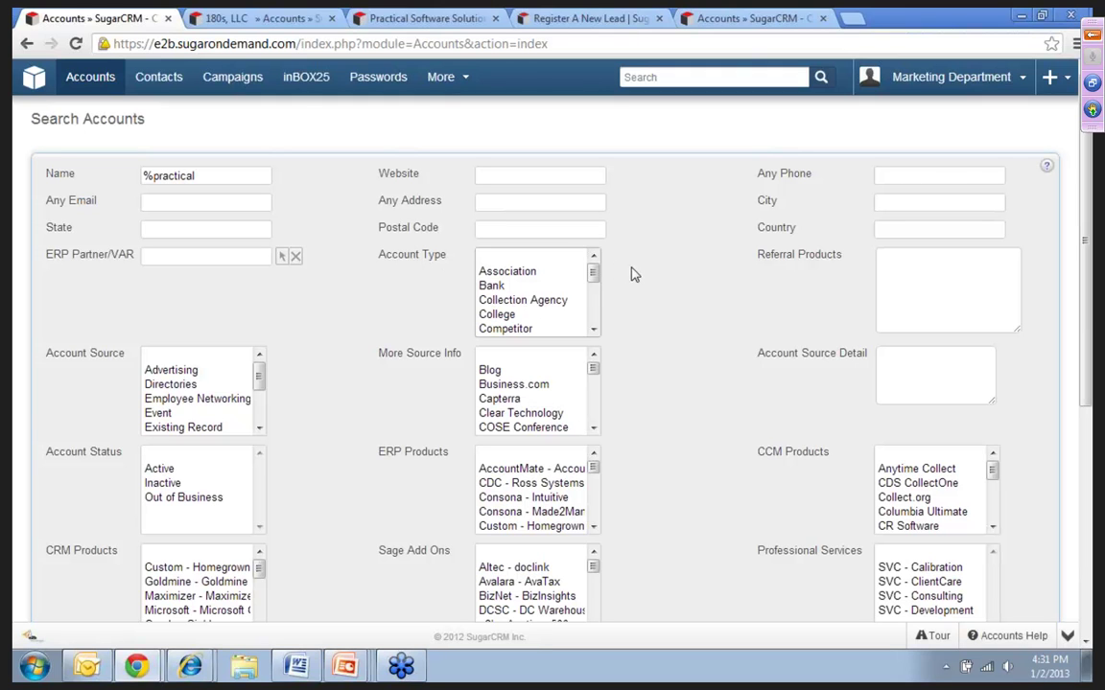
pyautogui.moveTo(594, 279); pyautogui.dragTo(595, 316)
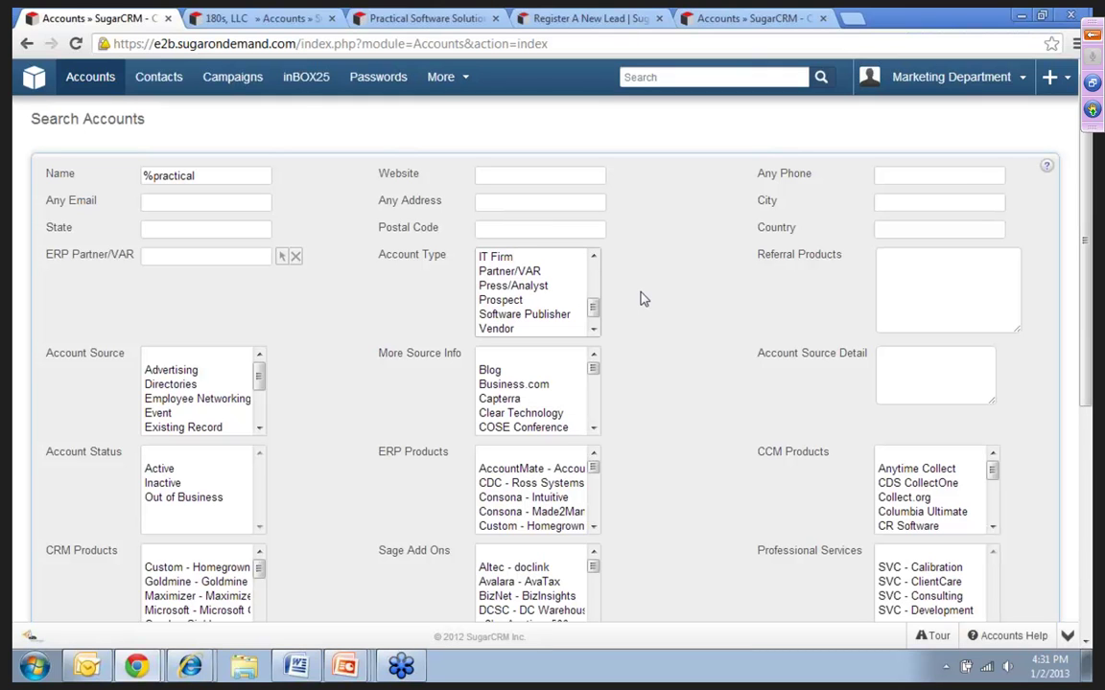
pyautogui.moveTo(593, 305)
pyautogui.mouseDown()
pyautogui.moveTo(594, 275)
pyautogui.moveTo(594, 297)
pyautogui.mouseUp()
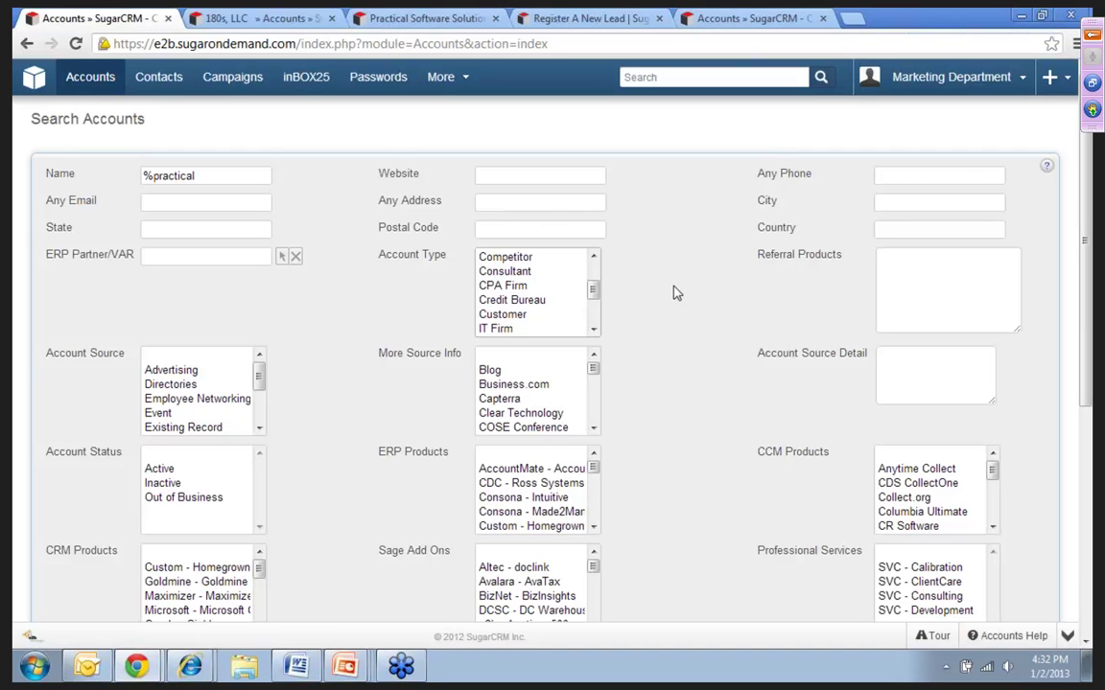
# Return to the Accounts search results and open the Practical Software Solutions account record.
pyautogui.click(261, 20)
pyautogui.click(96, 18)
pyautogui.scroll(-3, 347, 353)
pyautogui.scroll(-5, 347, 353)
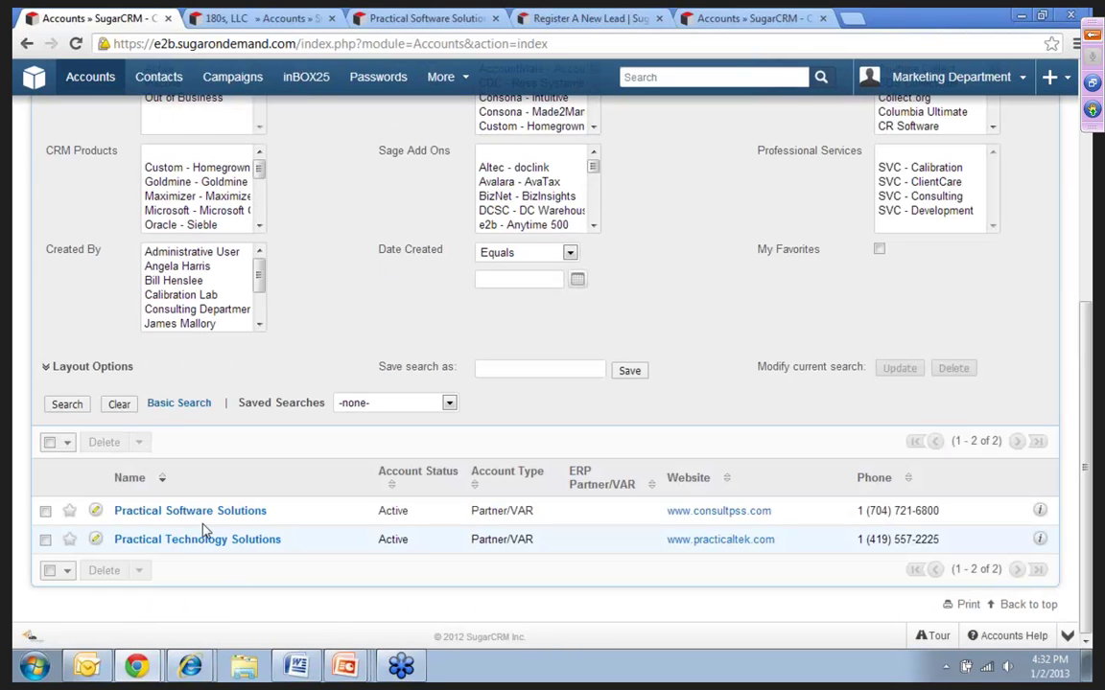
pyautogui.click(154, 511)
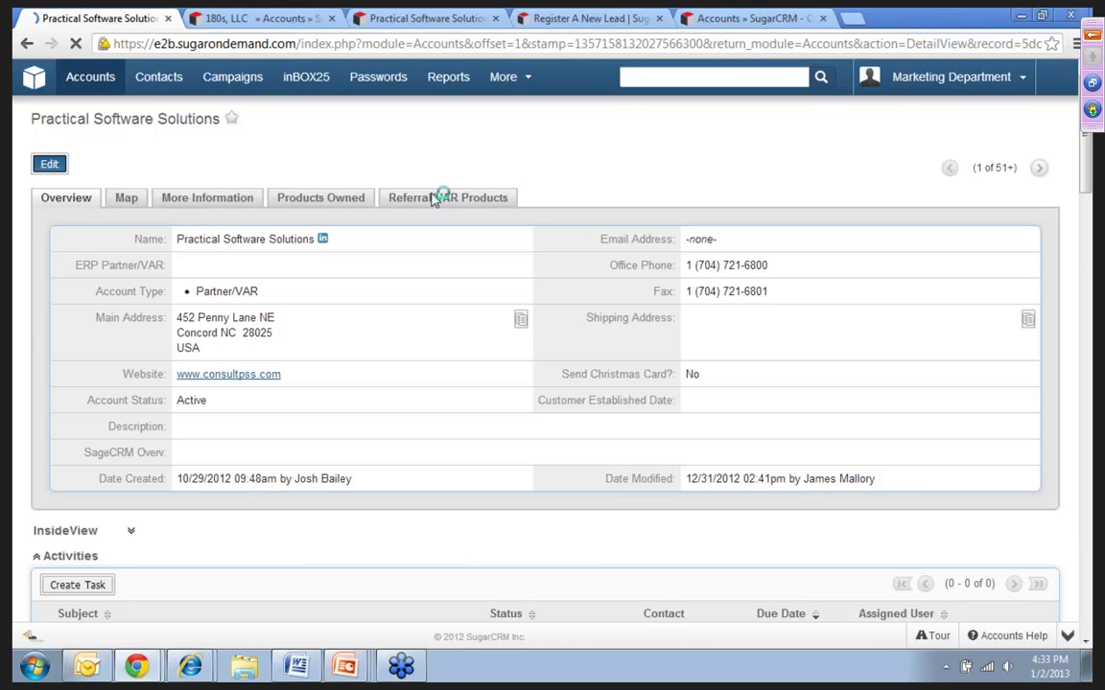
# Show the Referral/VAR Products: Sage 300 Construction, Sage 500 ERP, Anytime Collect and Sage SalesLogix.
pyautogui.click(493, 192)
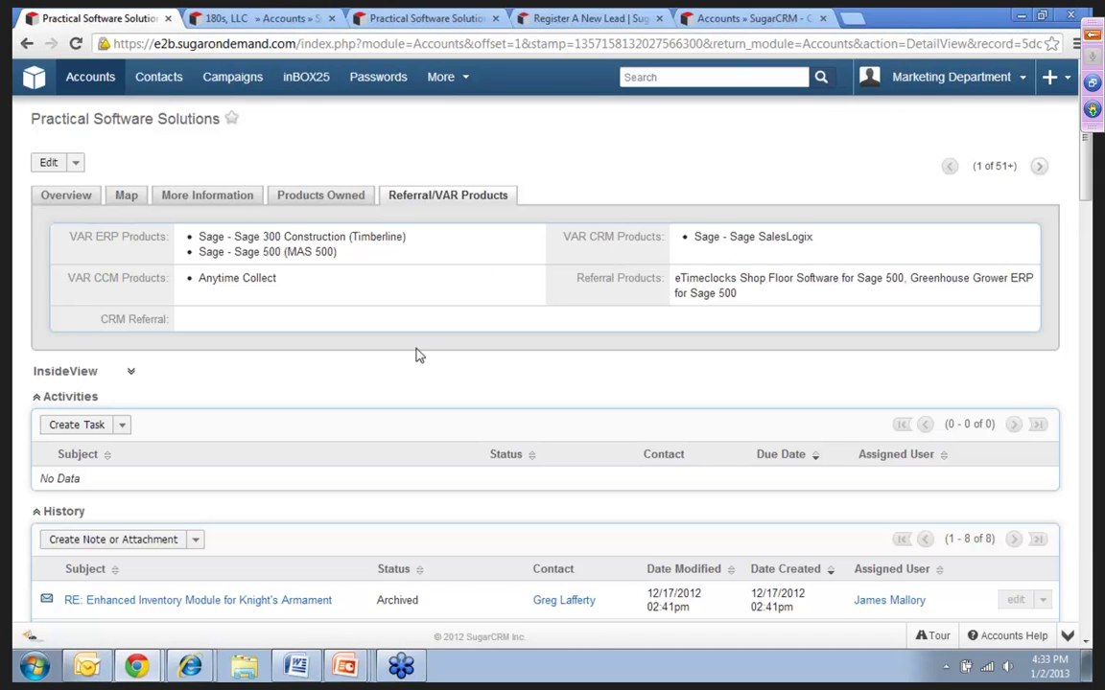
# Scroll down through the History and Contacts subpanels of Practical Software Solutions.
pyautogui.scroll(-2, 418, 354)
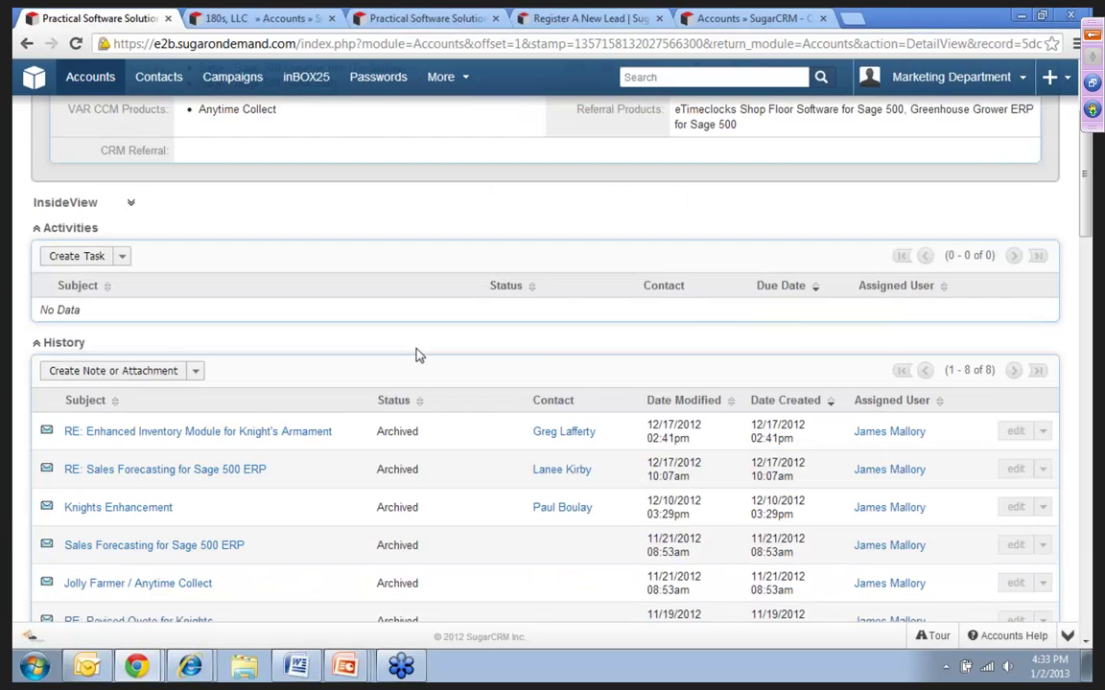
pyautogui.scroll(-1, 419, 355)
pyautogui.scroll(-6, 418, 355)
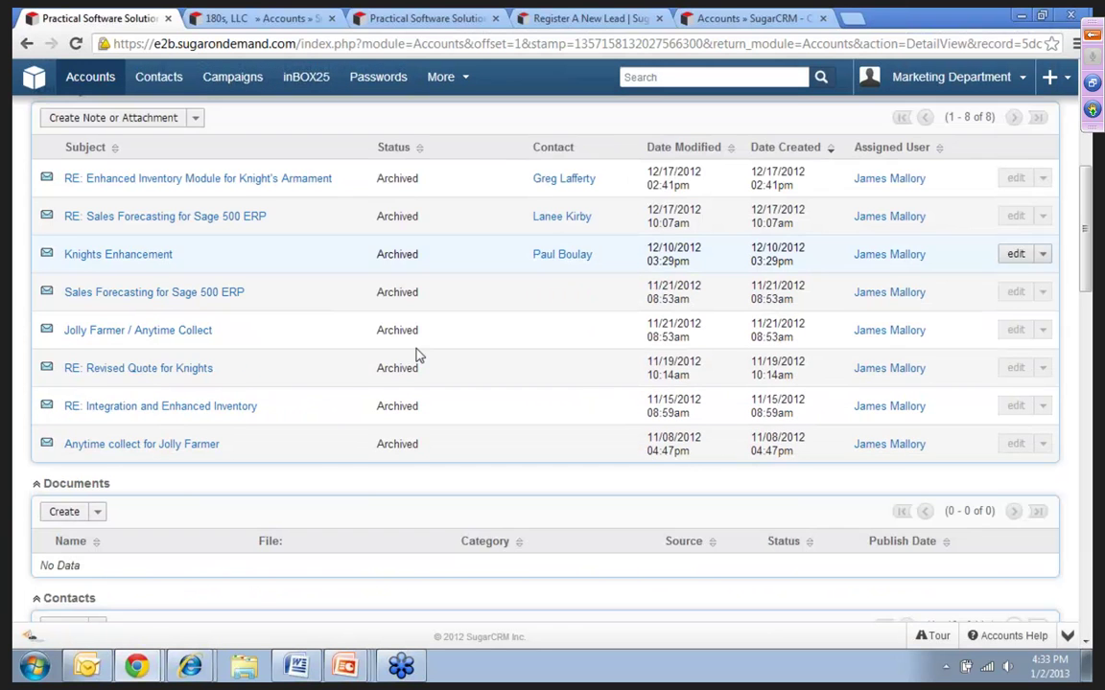
pyautogui.scroll(-1, 418, 355)
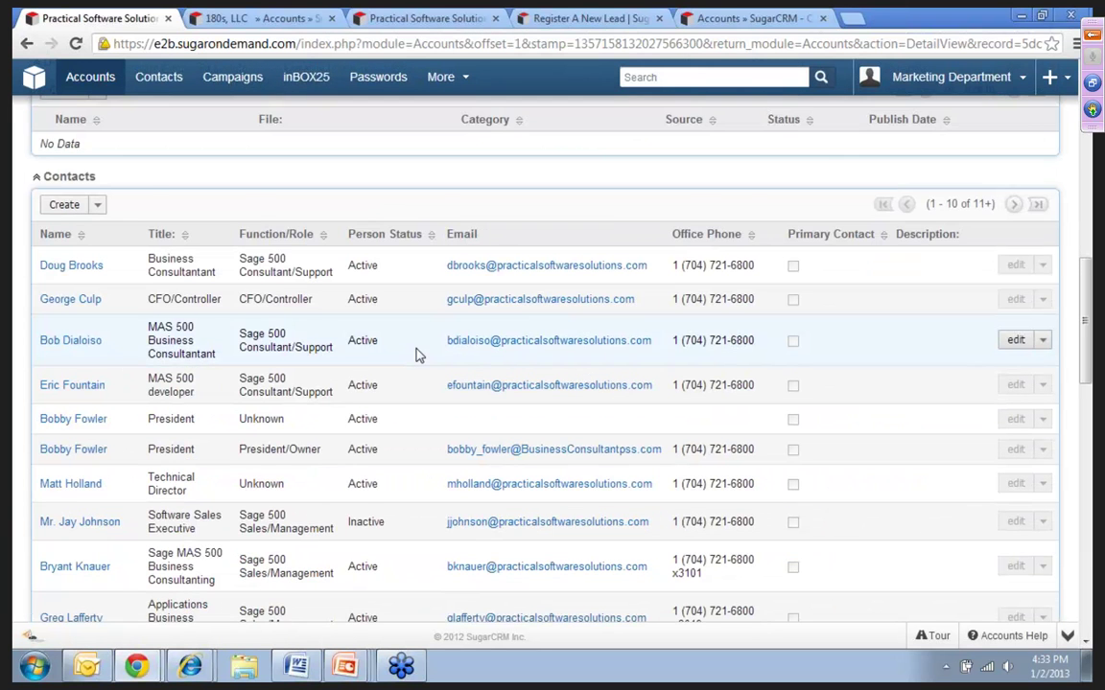
pyautogui.scroll(-1, 418, 355)
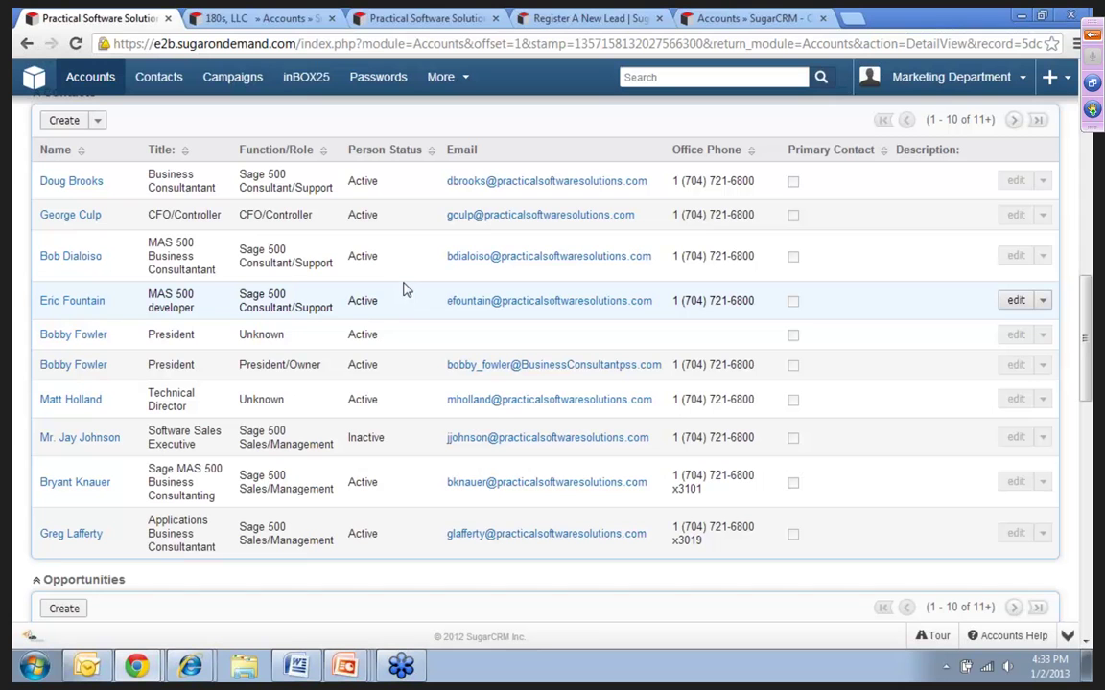
# Scroll back to the top of the record and switch to the 180s, LLC account record.
pyautogui.scroll(2, 391, 282)
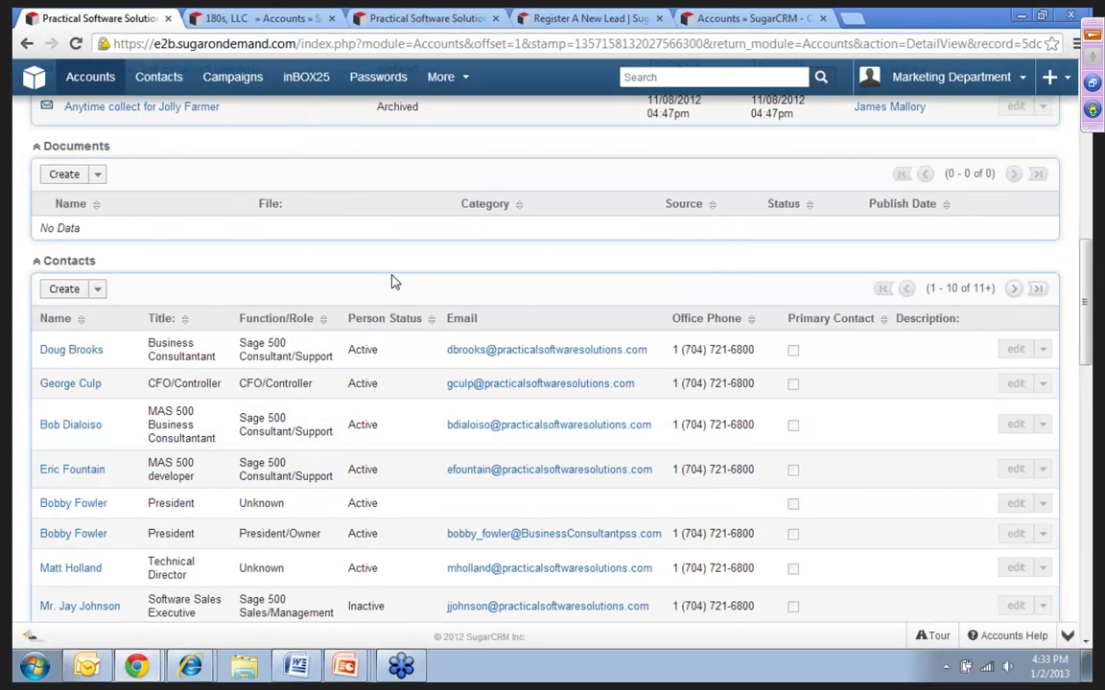
pyautogui.scroll(-2, 391, 282)
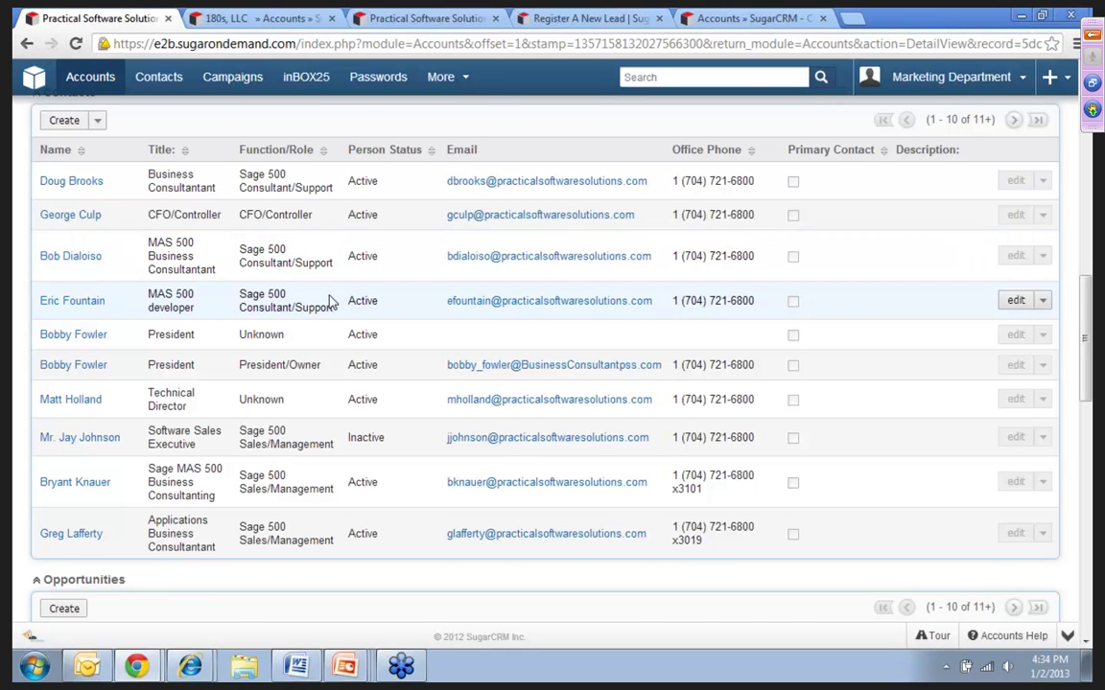
pyautogui.scroll(2, 329, 301)
pyautogui.scroll(5, 329, 301)
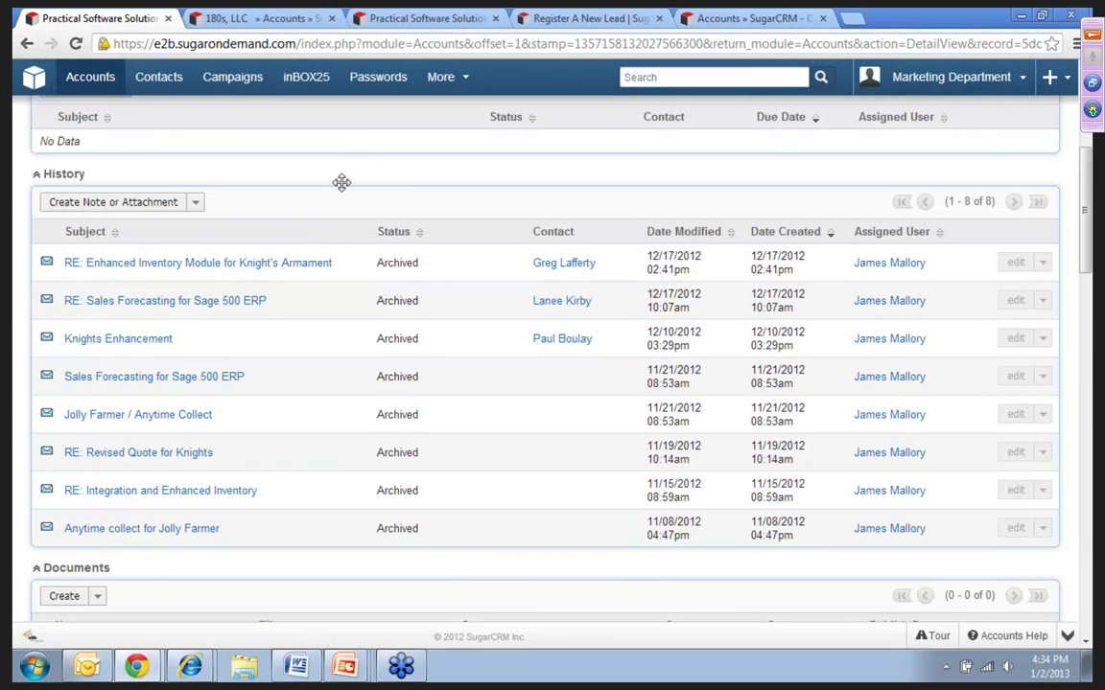
pyautogui.scroll(1, 364, 222)
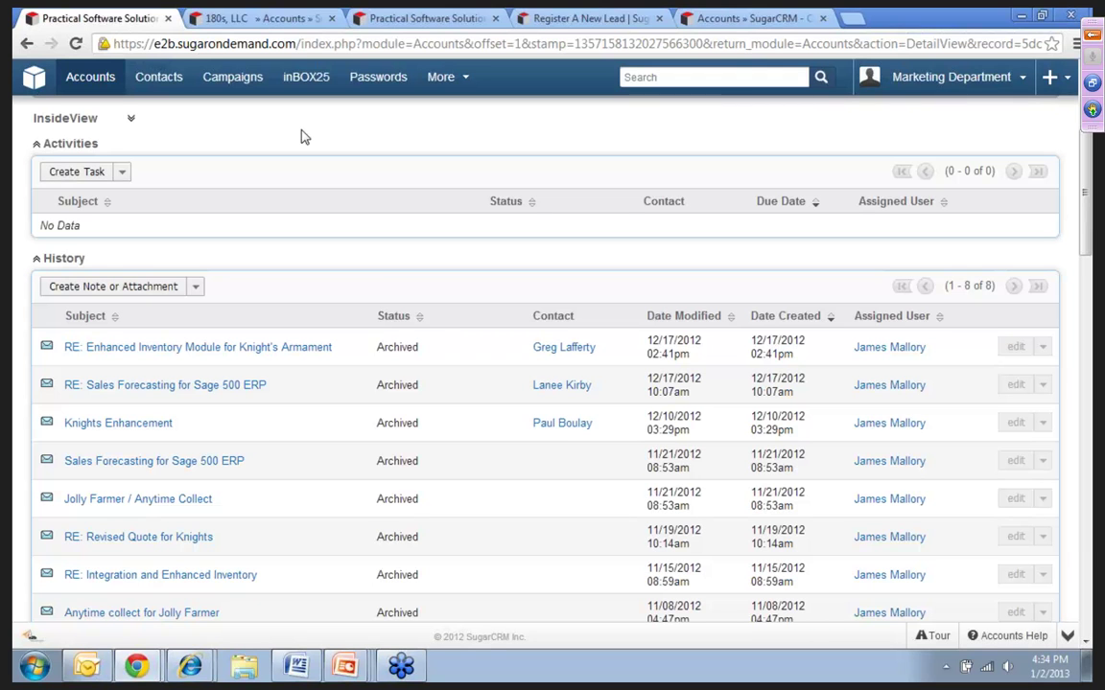
pyautogui.click(243, 25)
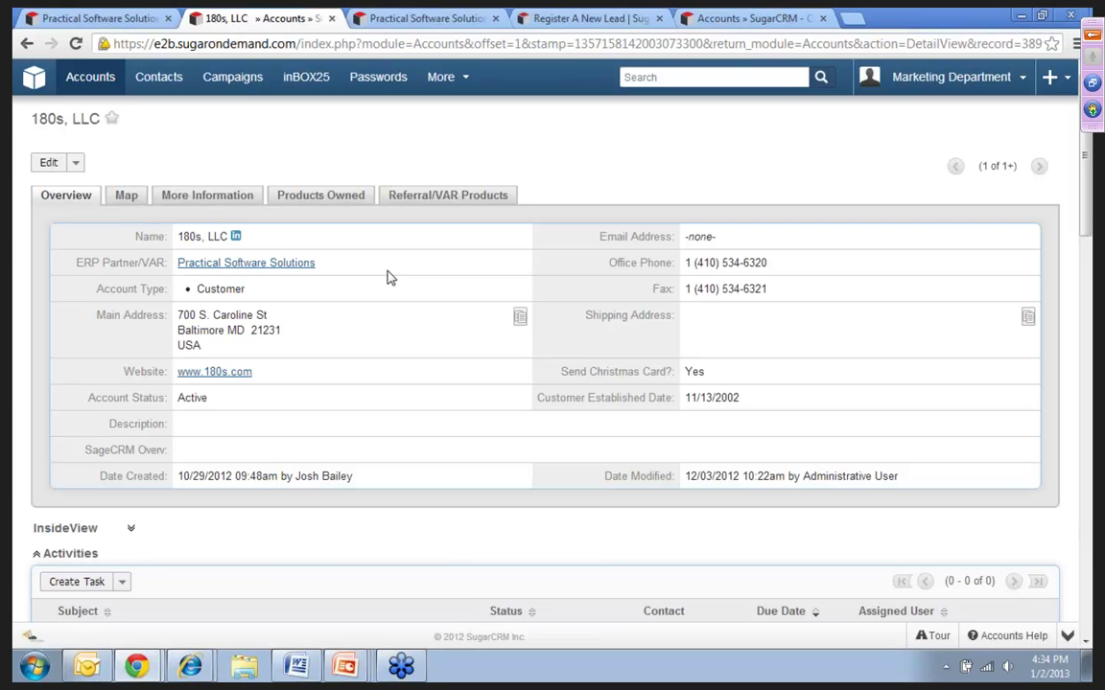
pyautogui.scroll(-1, 387, 277)
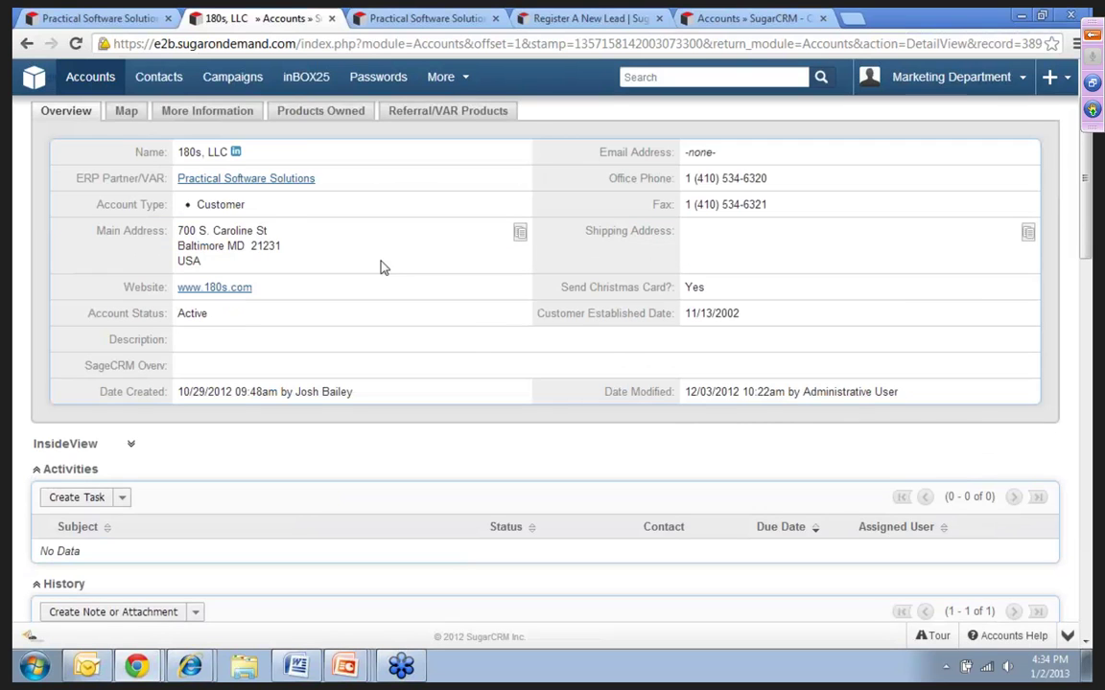
pyautogui.click(428, 18)
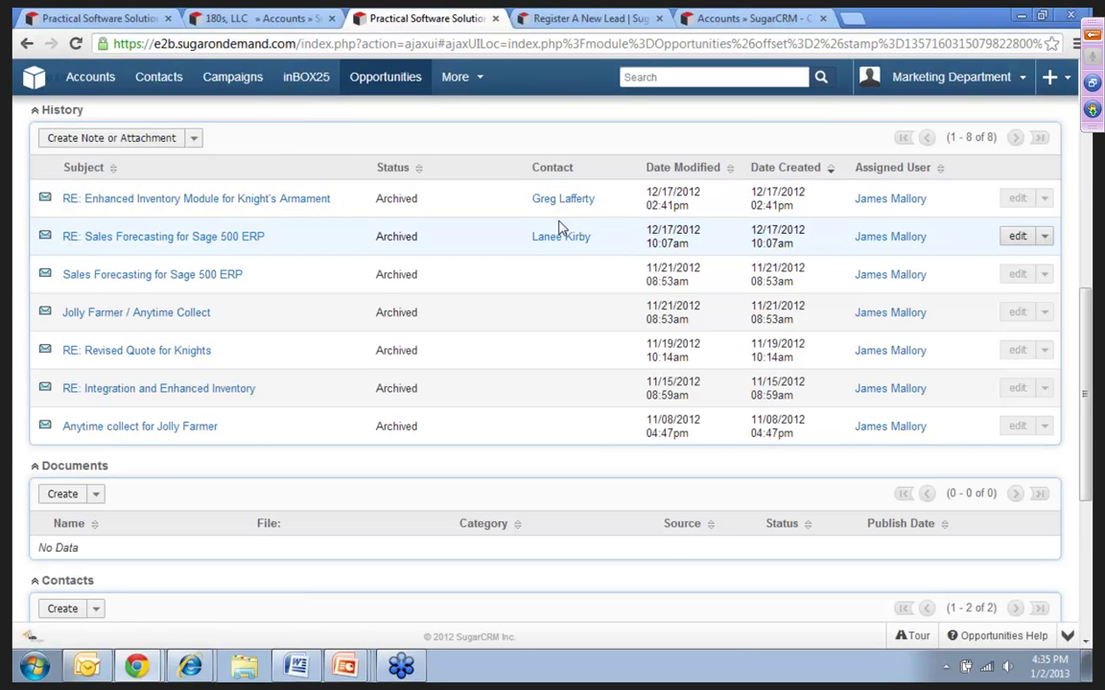
pyautogui.scroll(1, 561, 228)
pyautogui.scroll(6, 561, 228)
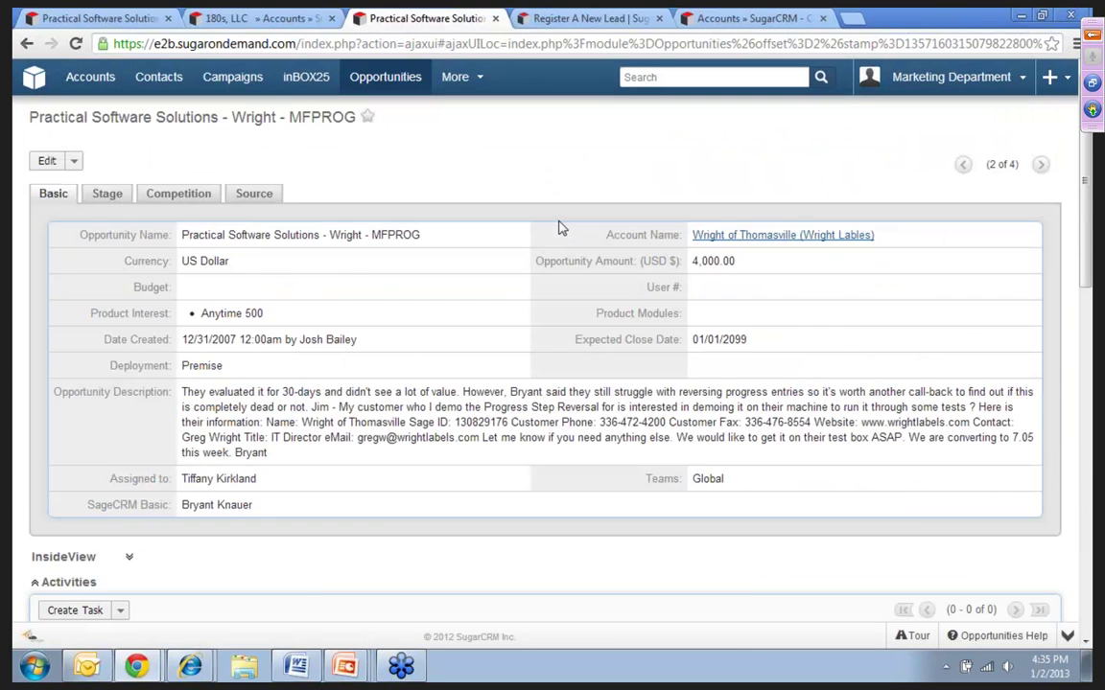
pyautogui.scroll(-1, 542, 141)
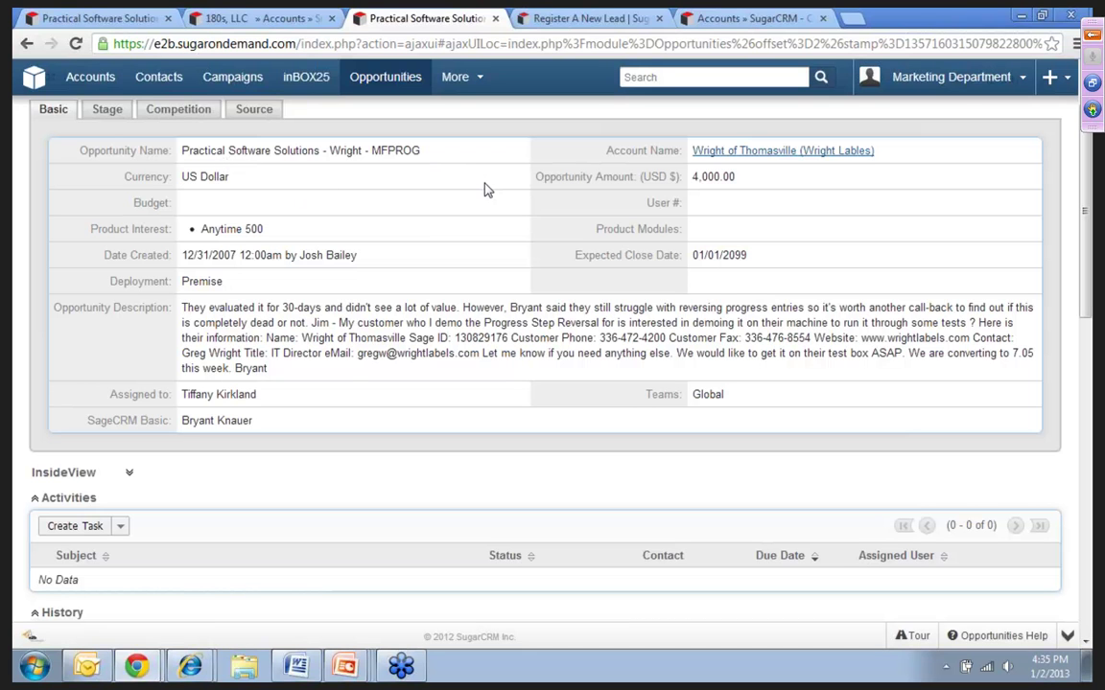
pyautogui.scroll(-2, 487, 190)
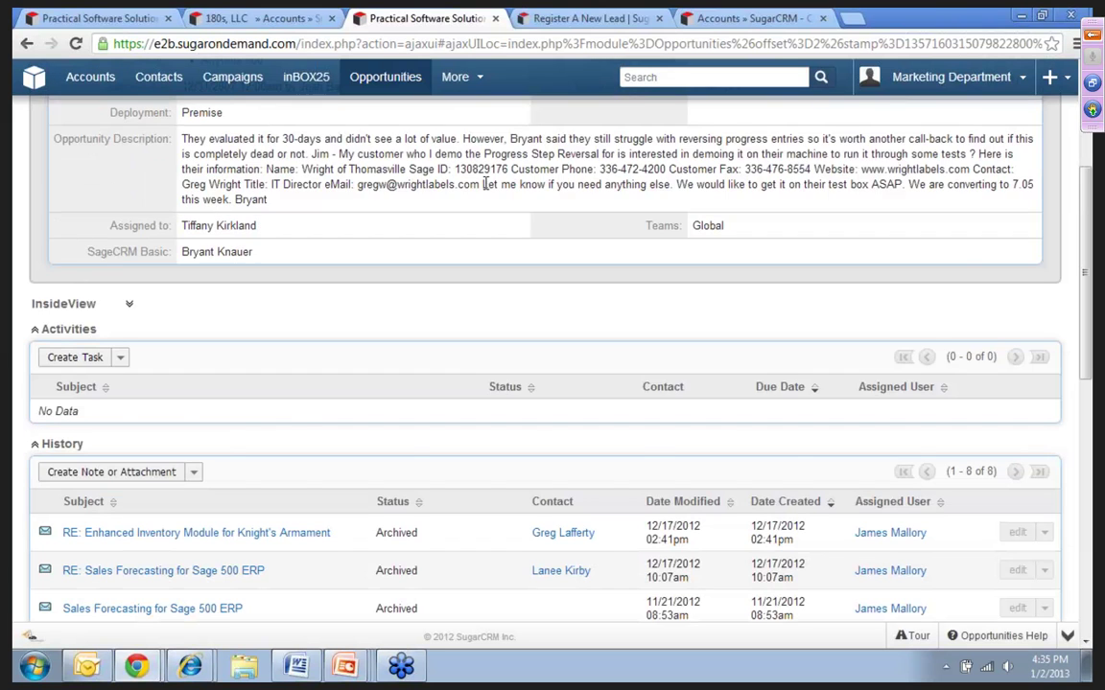
pyautogui.scroll(-1, 485, 183)
pyautogui.scroll(-1, 485, 183)
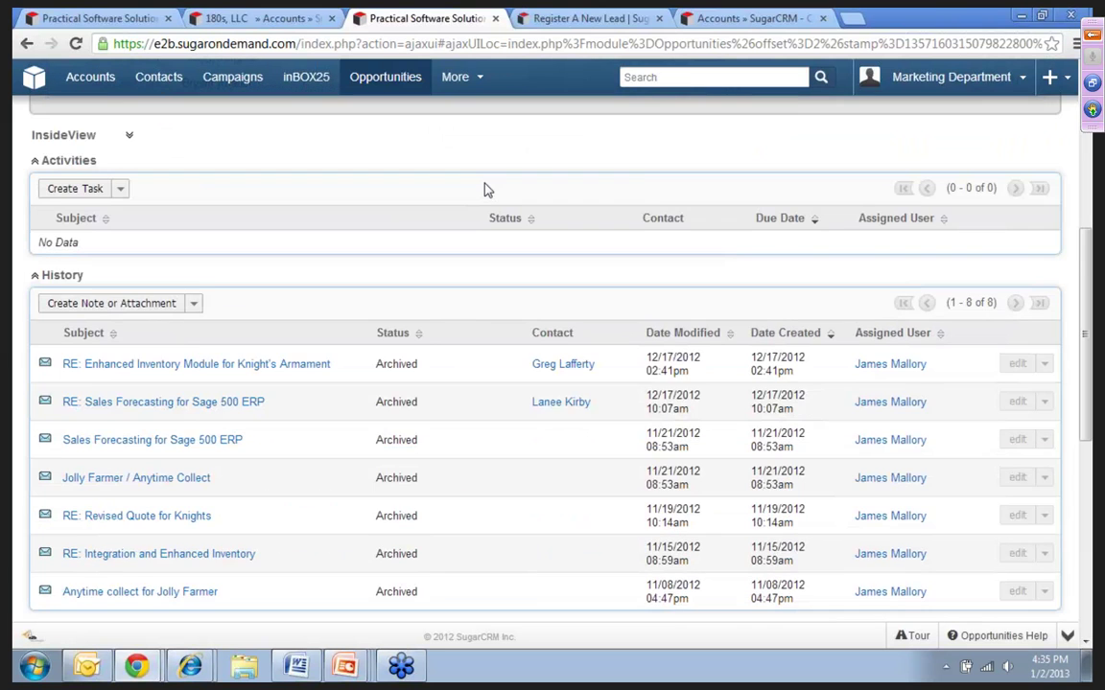
pyautogui.scroll(-3, 485, 190)
pyautogui.scroll(-2, 486, 190)
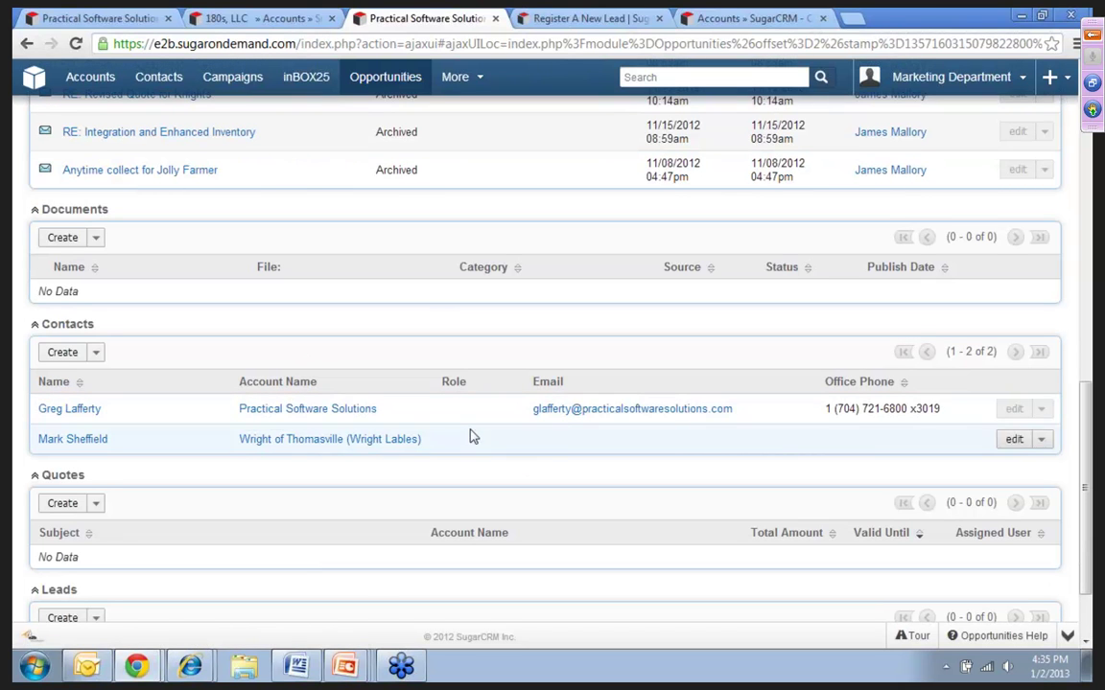
pyautogui.click(272, 444)
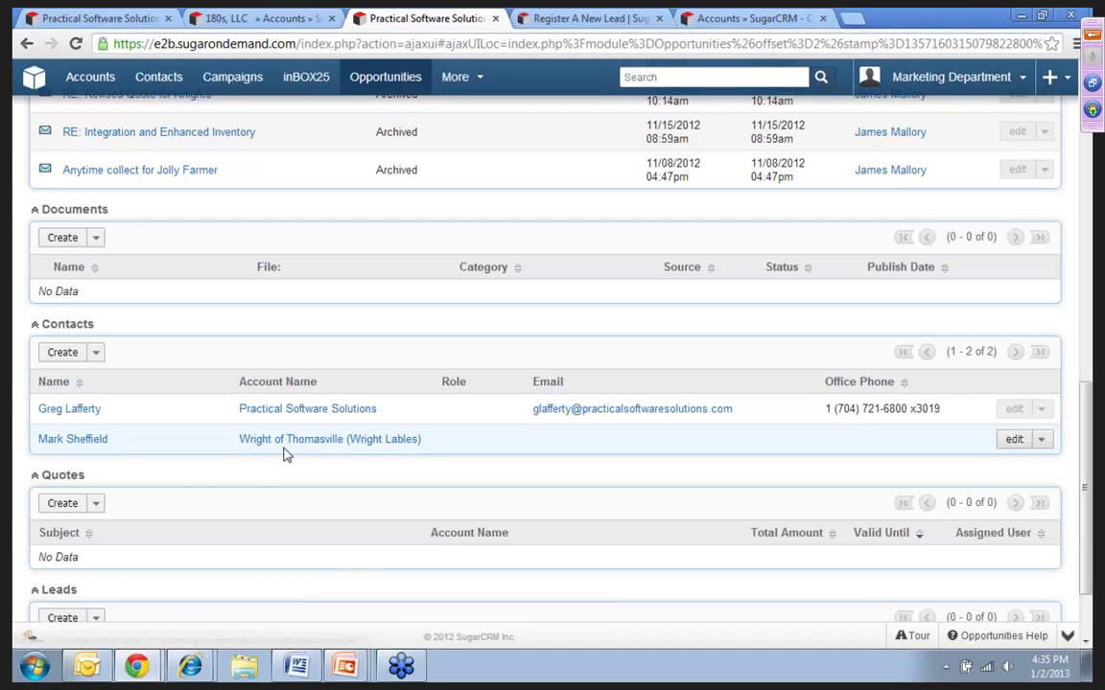
pyautogui.scroll(1, 543, 467)
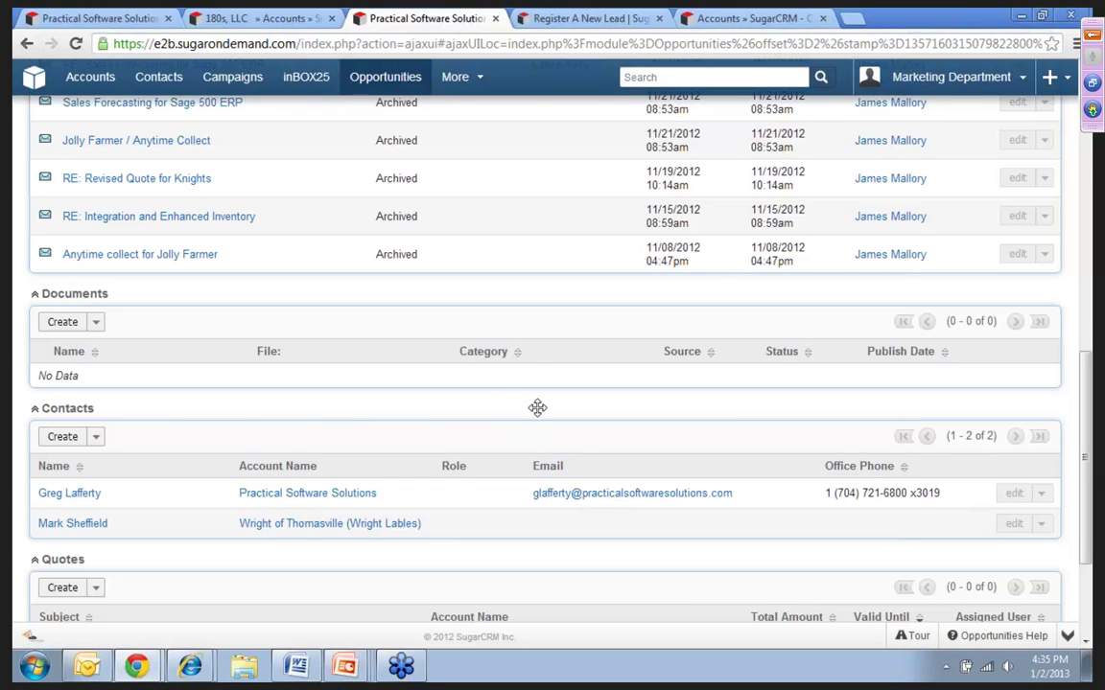
pyautogui.scroll(1, 537, 407)
pyautogui.scroll(1, 537, 414)
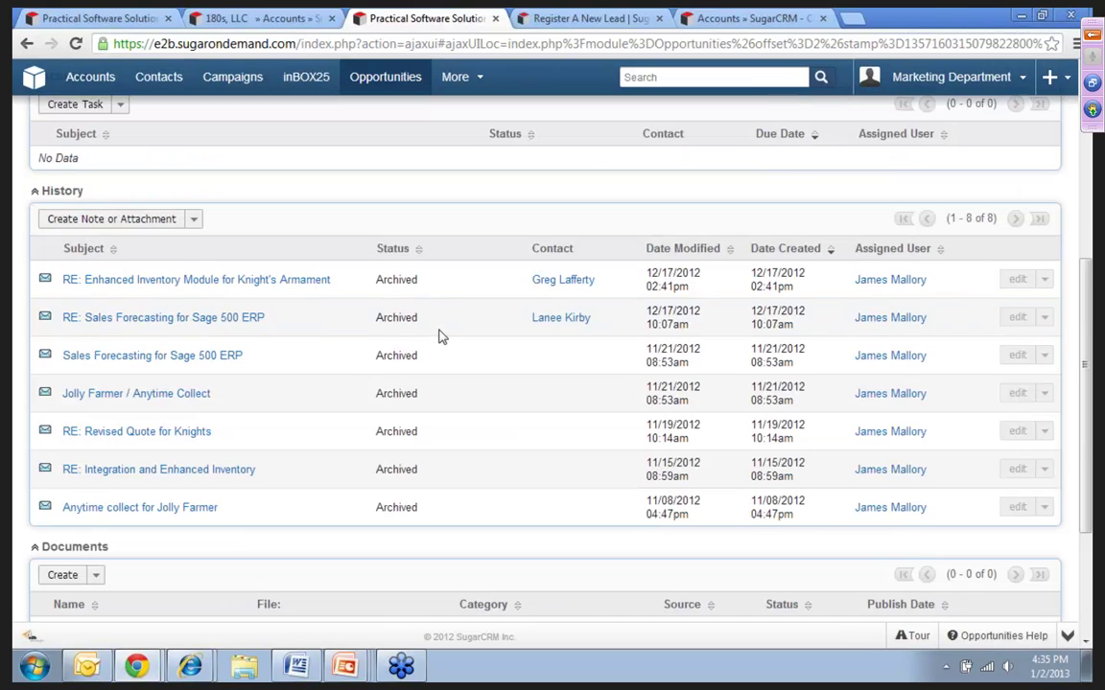
pyautogui.scroll(1, 377, 229)
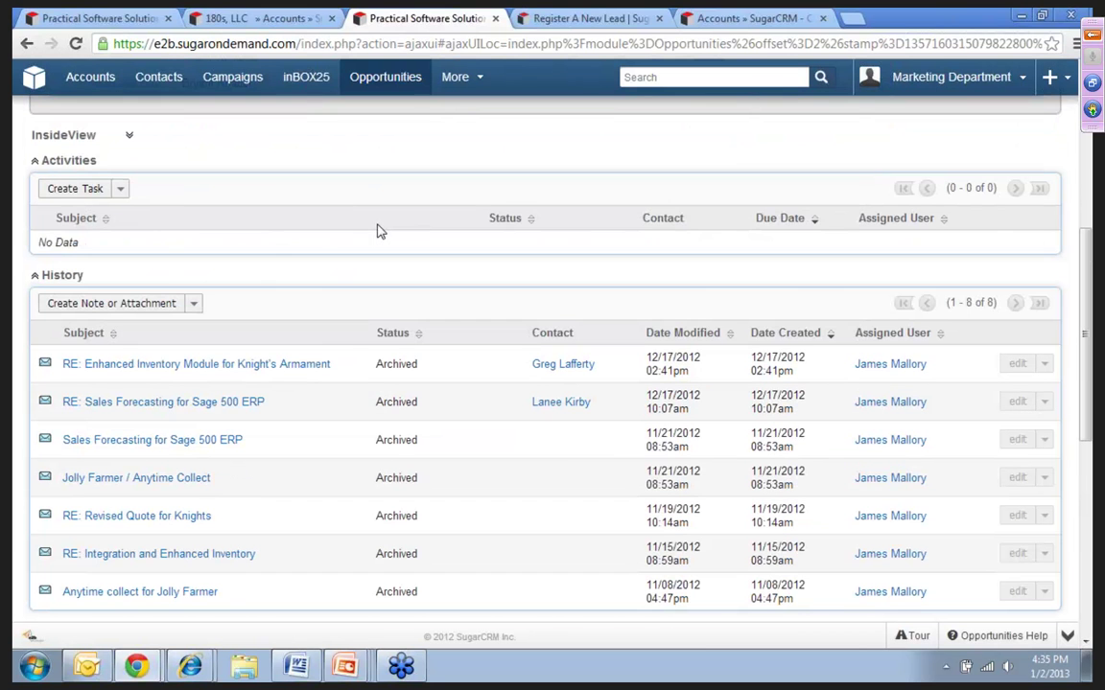
pyautogui.scroll(4, 352, 332)
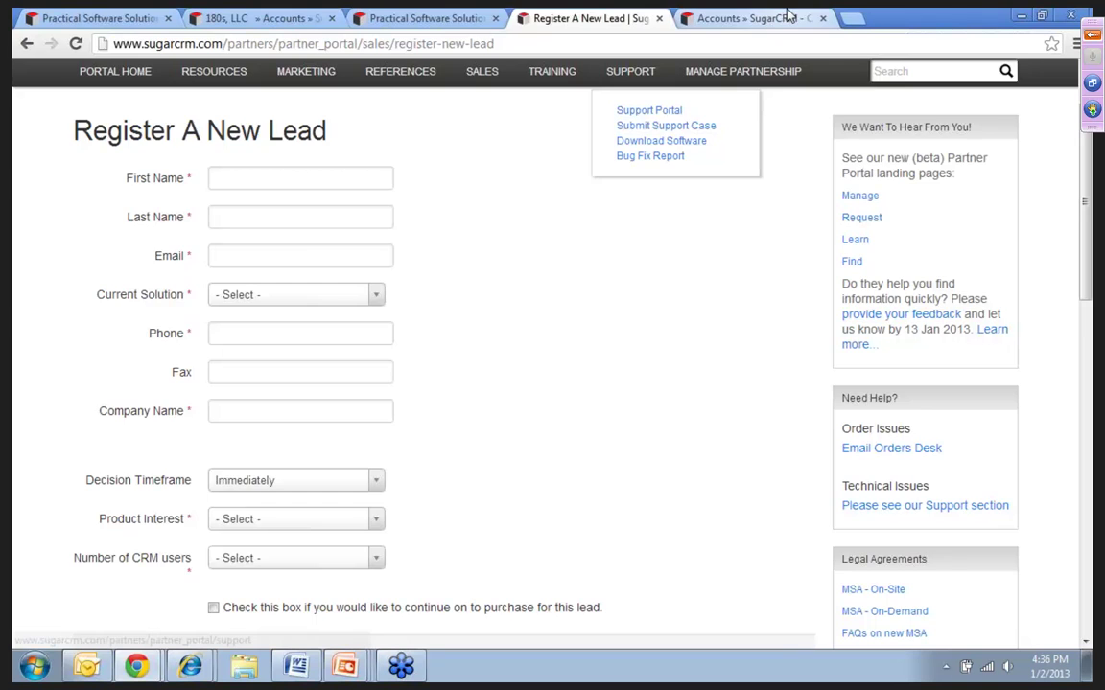
# Review the Search Accounts form's partner and product filter fields, then return to the PowerPoint slideshow.
pyautogui.click(712, 17)
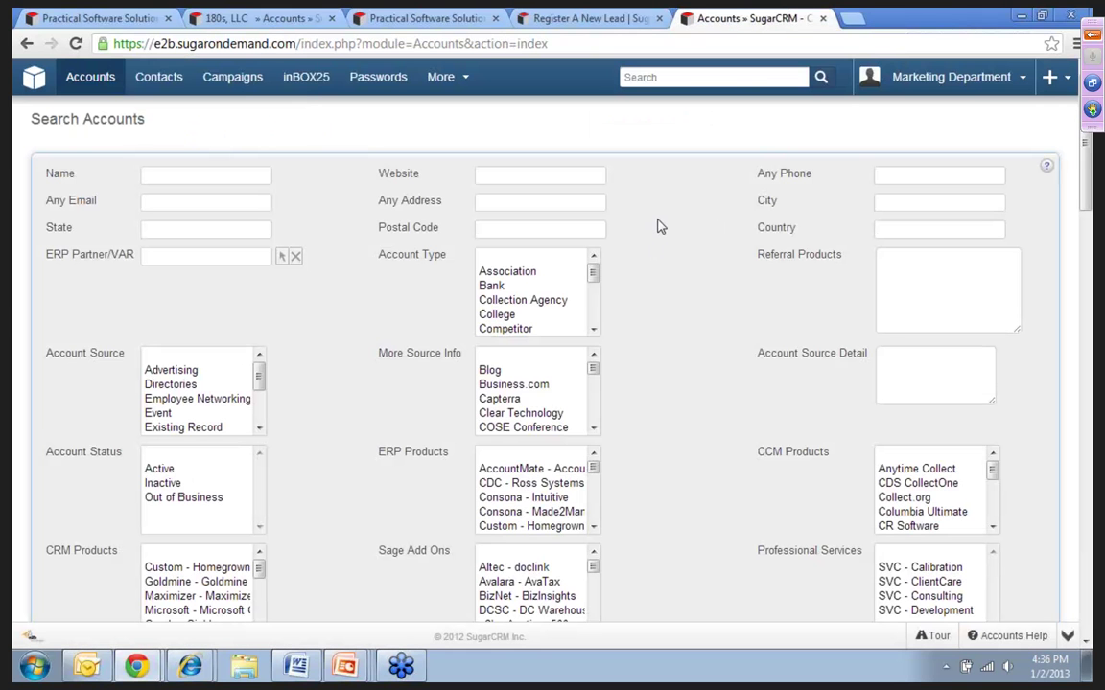
pyautogui.scroll(-1, 666, 252)
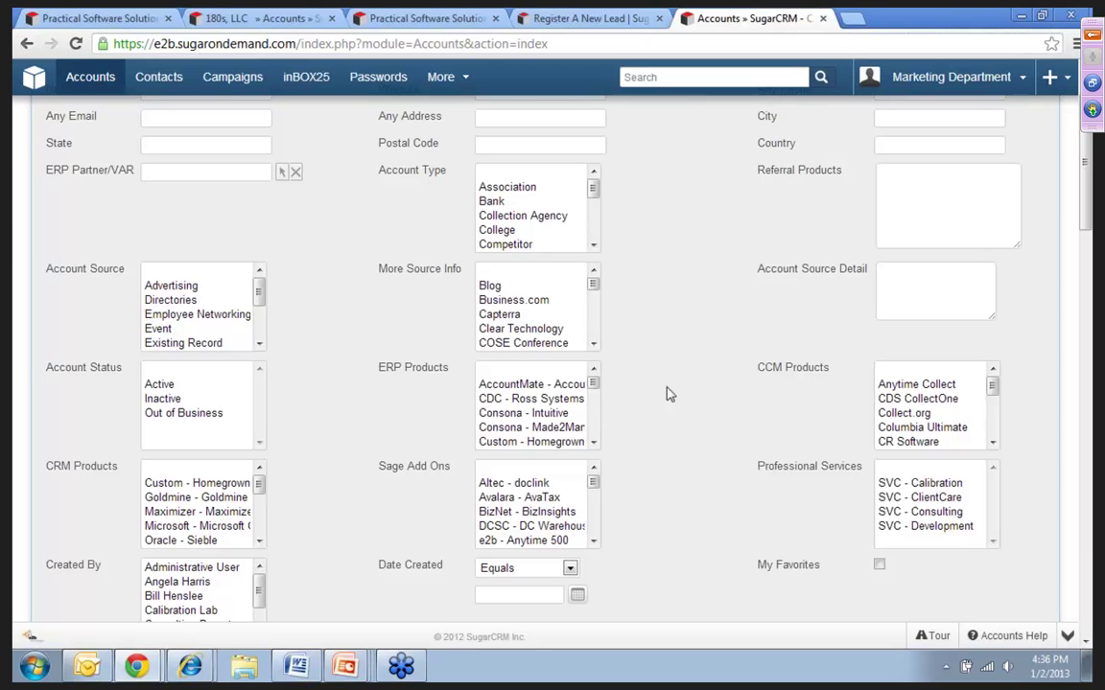
pyautogui.scroll(-1, 681, 379)
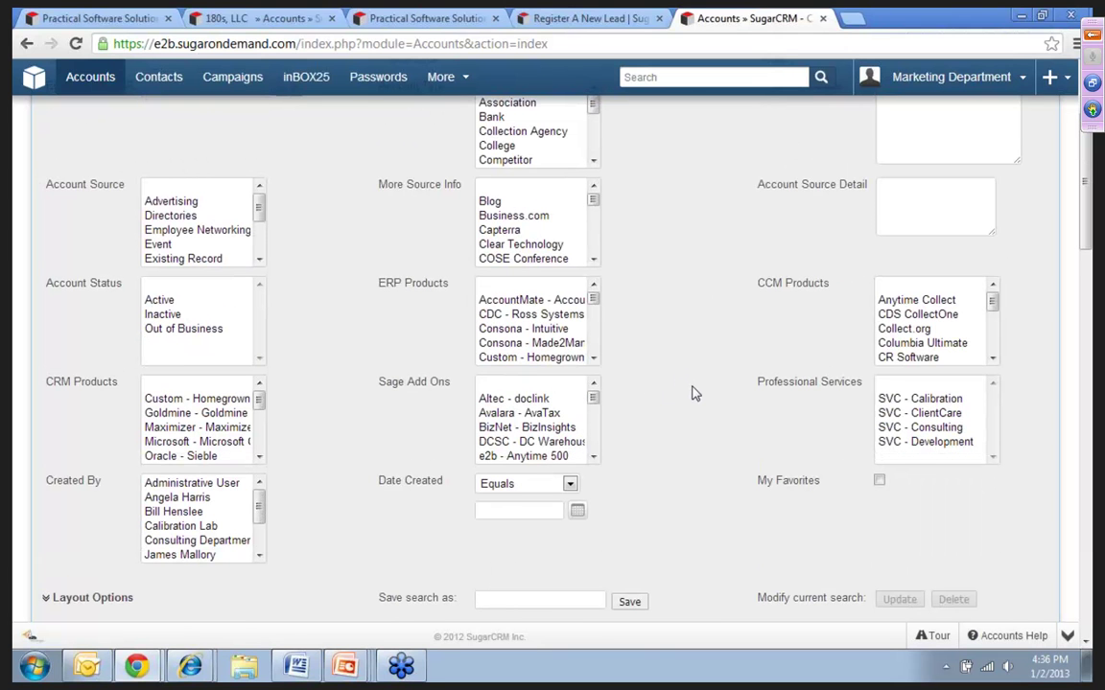
pyautogui.scroll(2, 694, 383)
pyautogui.scroll(-1, 692, 354)
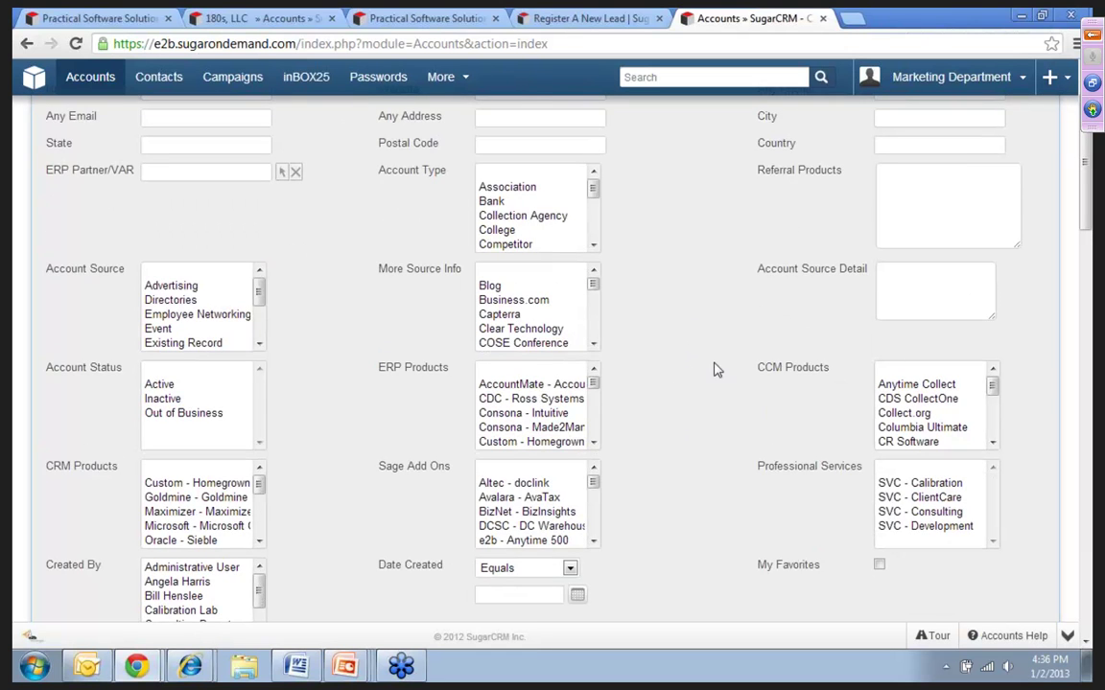
pyautogui.scroll(-1, 700, 367)
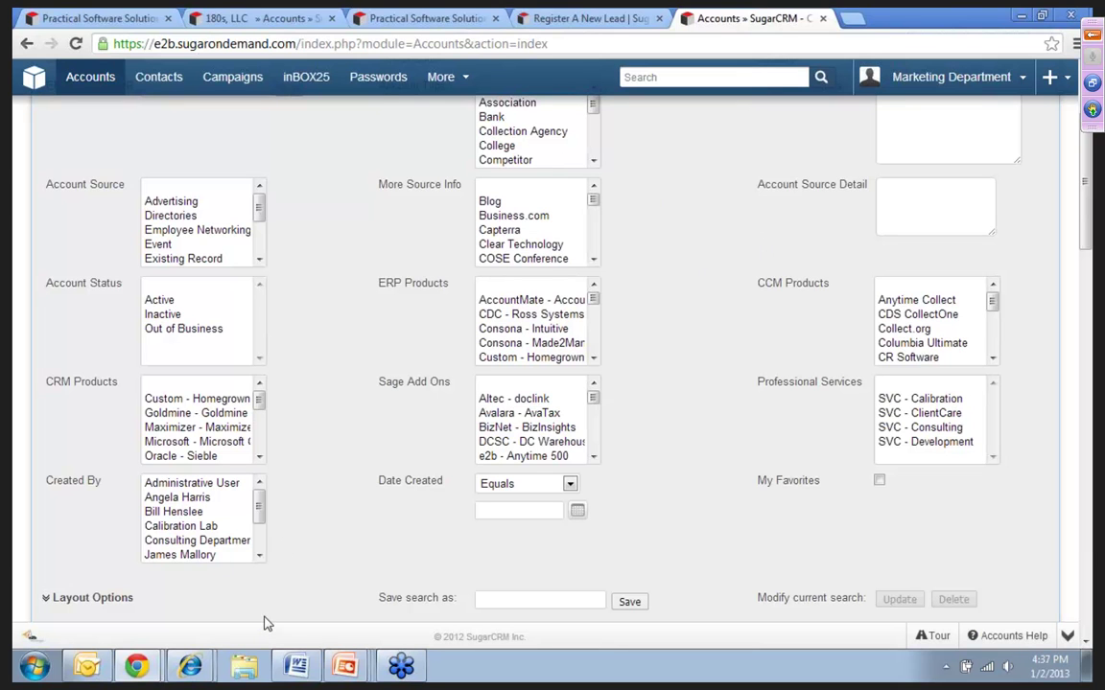
pyautogui.hotkey('alt', 'Tab')
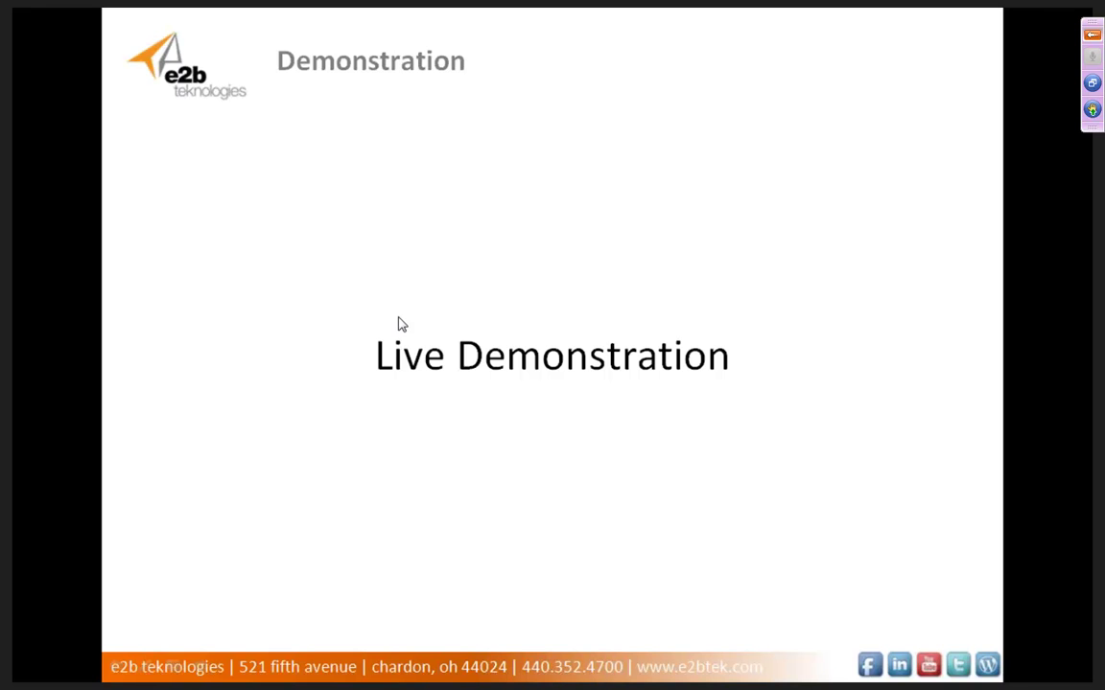
# Advance past the Partner Record, Contacts, Joint Customers and Opportunity slides to Partner Portal.
pyautogui.click(402, 325)
pyautogui.click(403, 326)
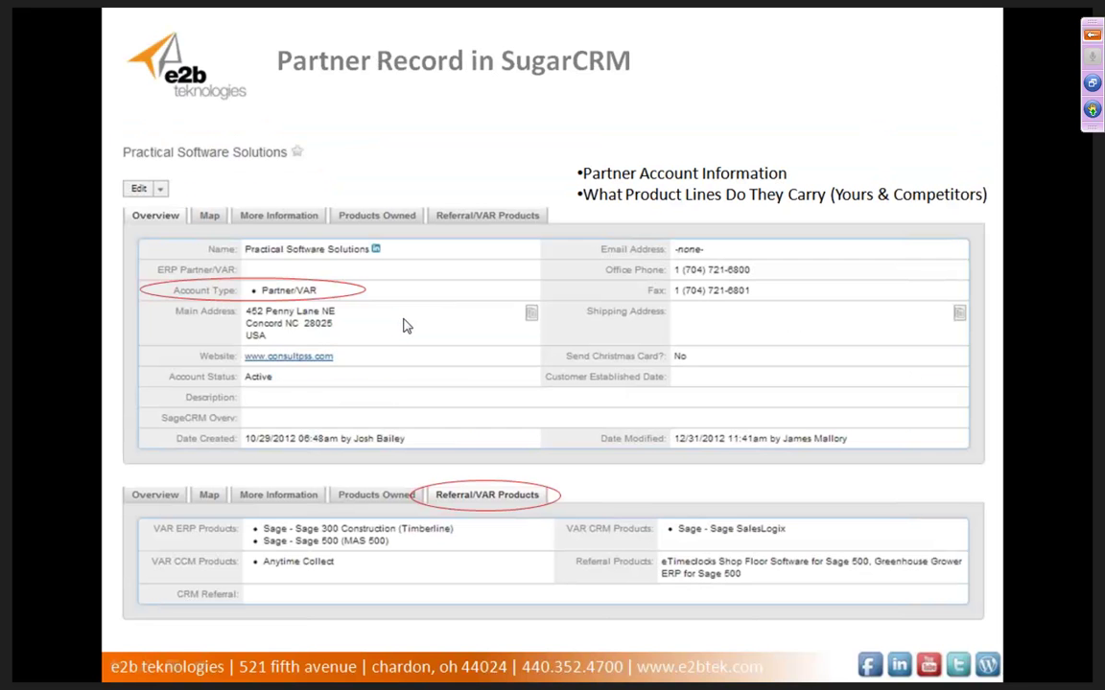
pyautogui.click(424, 311)
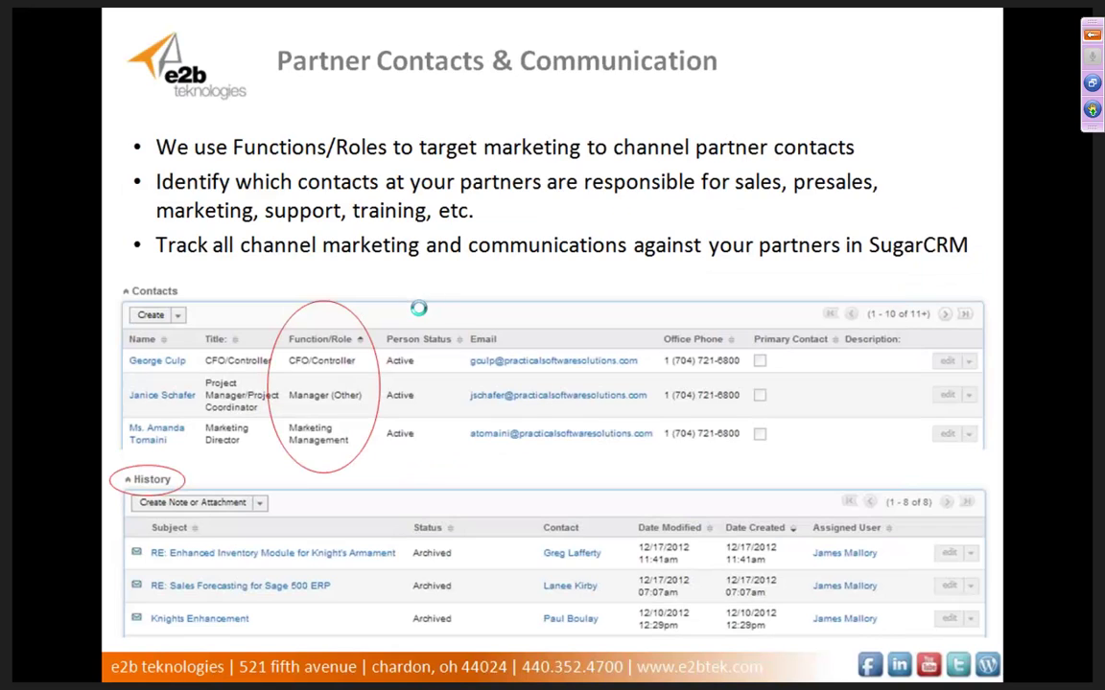
pyautogui.click(436, 289)
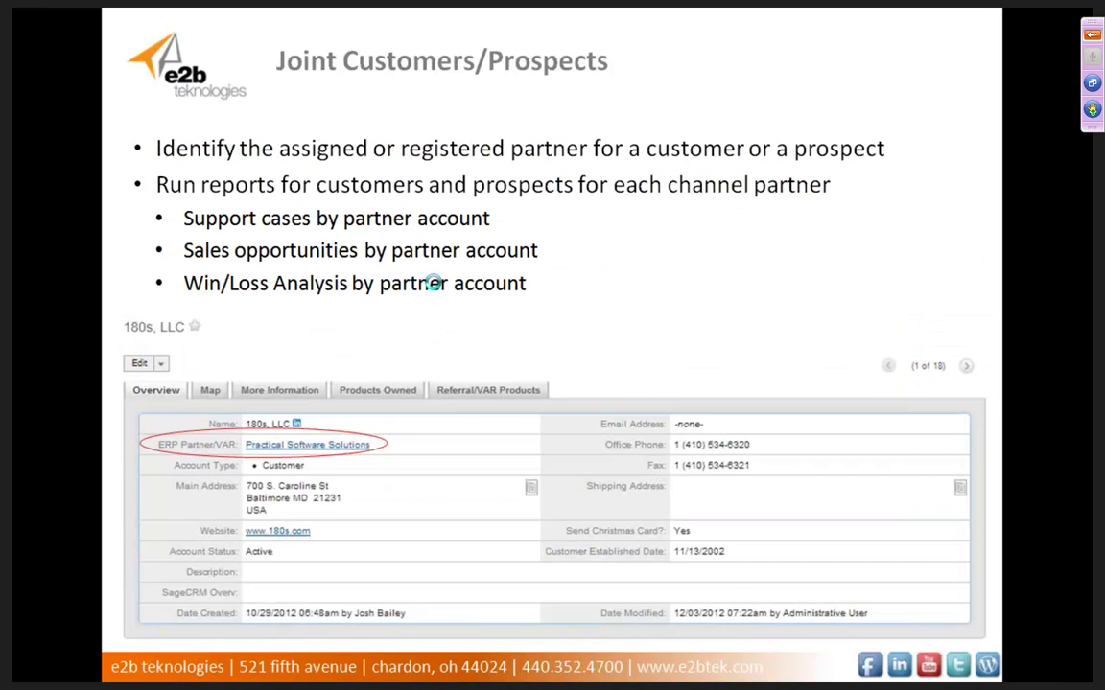
pyautogui.click(449, 190)
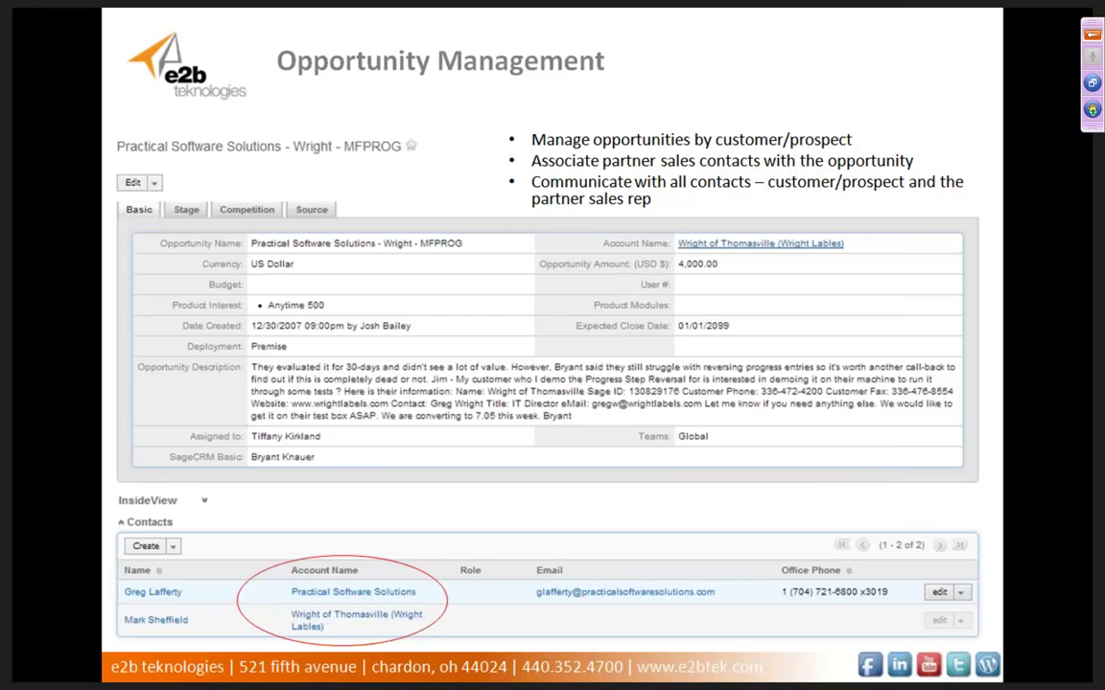
pyautogui.press('Right')
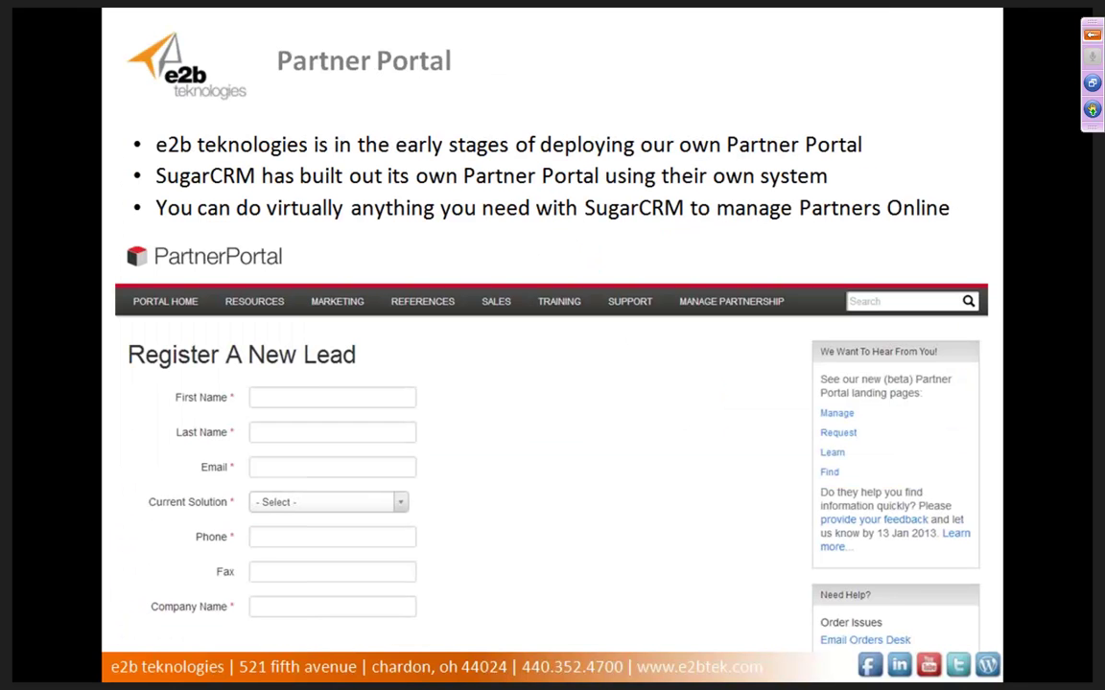